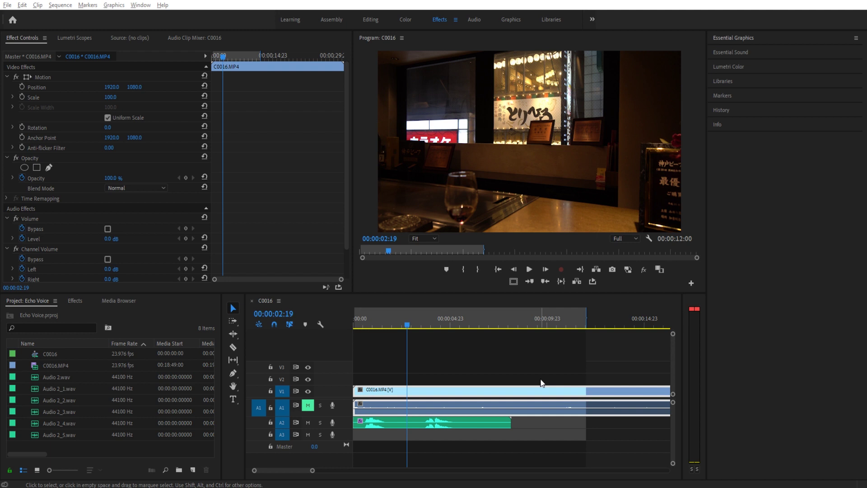
- Play sequence C0016 from near the start to hear the voice clip with its existing delay and reverb
drag(410, 325, 362, 315)
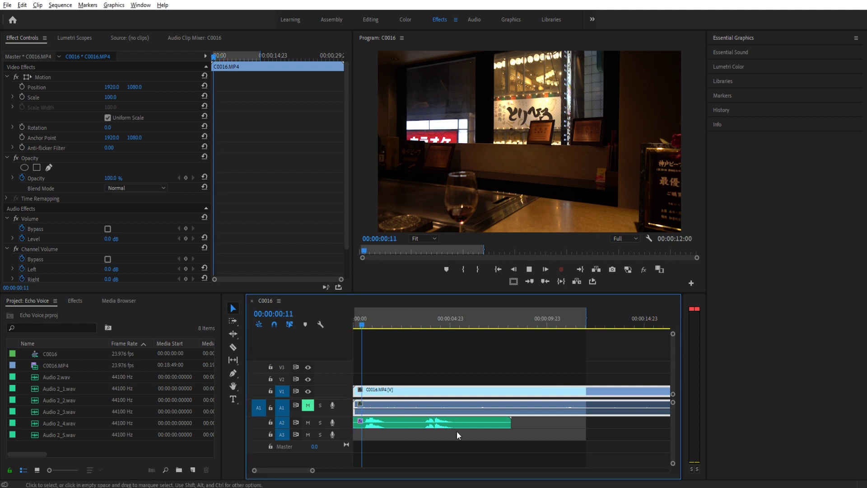
key(space)
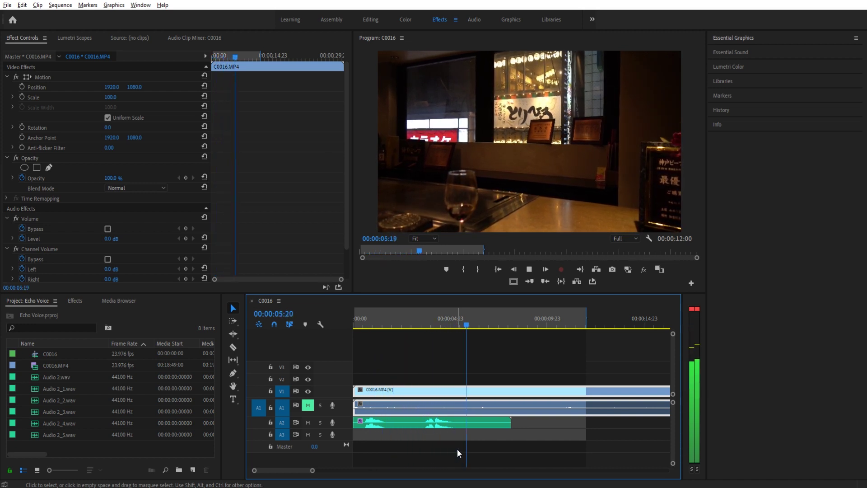
key(space)
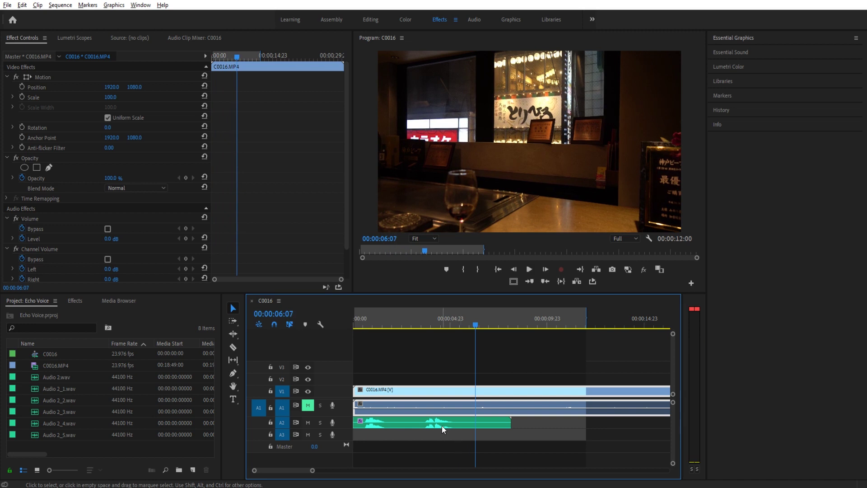
- Remove the Surround Reverb and Delay effects from the Audio 2_5.wav clip on track A2
mouse_move(442, 425)
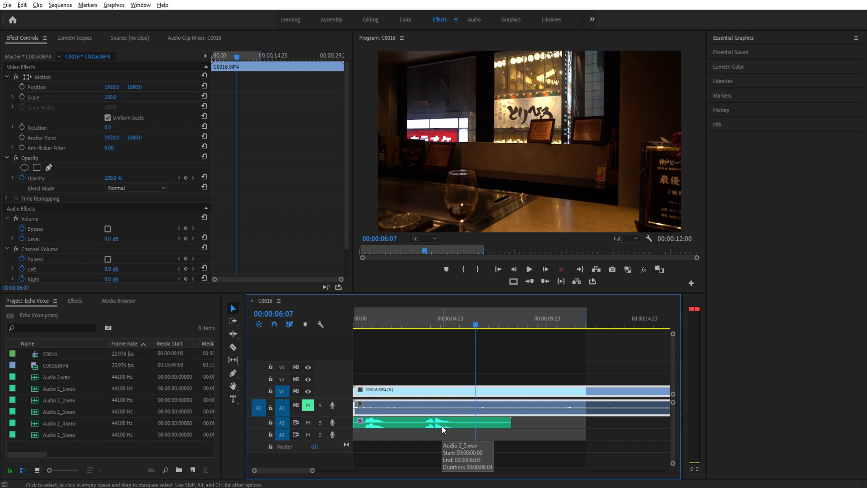
click(431, 425)
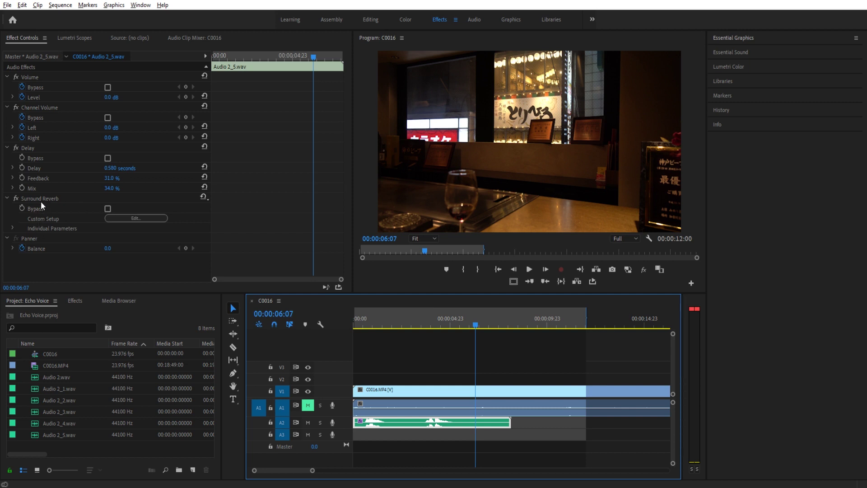
click(40, 198)
key(Delete)
click(28, 149)
key(Delete)
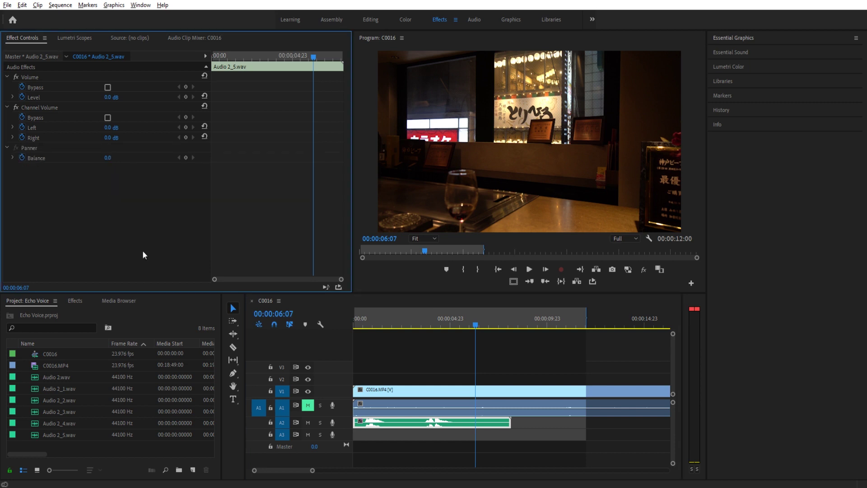
- Play the voice clip without effects from about 00:00:00:12 in sequence C0016
click(390, 429)
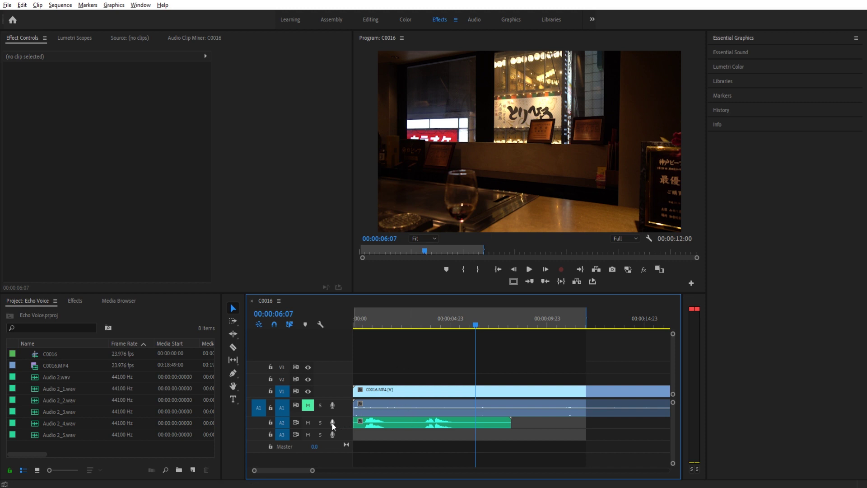
click(365, 318)
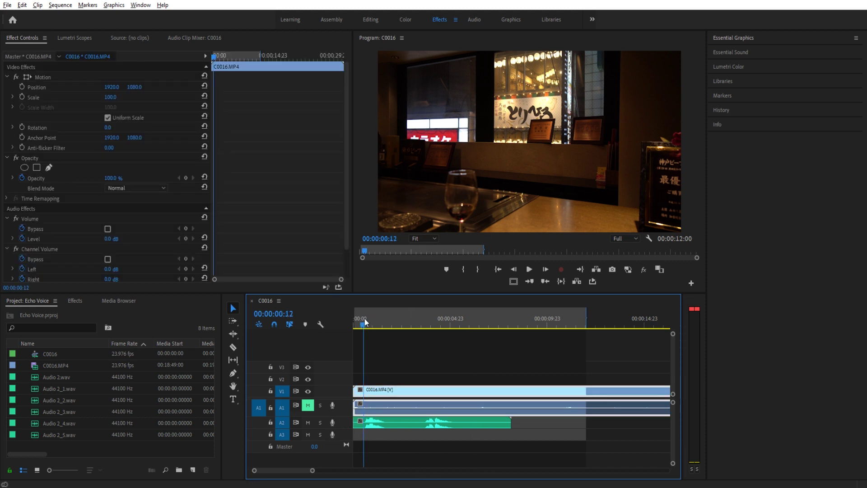
key(space)
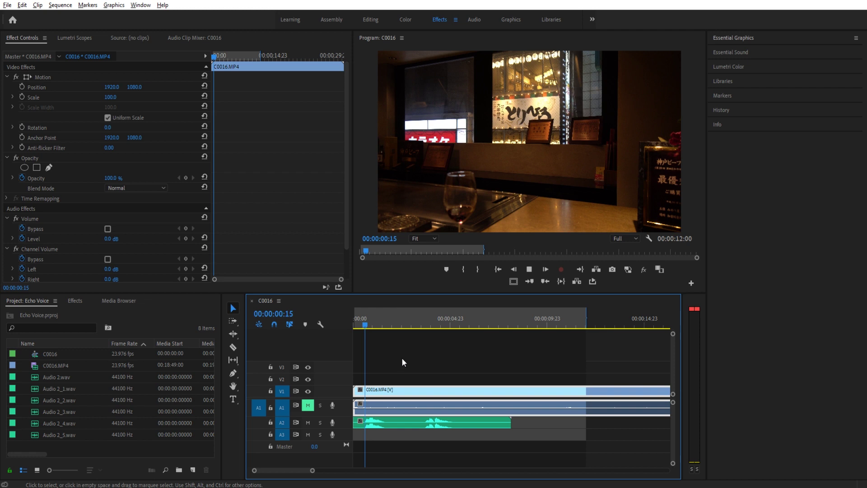
key(space)
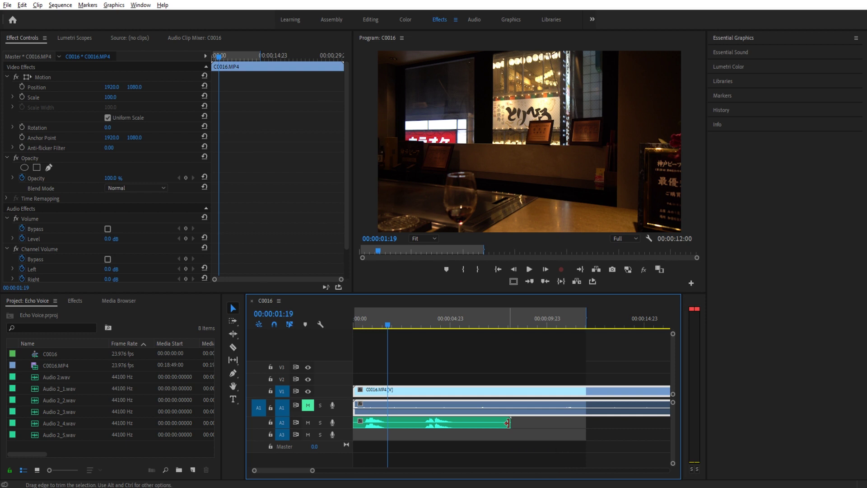
- Nest the Audio 2_5.wav clip on track A2 under the name Nested Sequence 01
drag(438, 322, 457, 326)
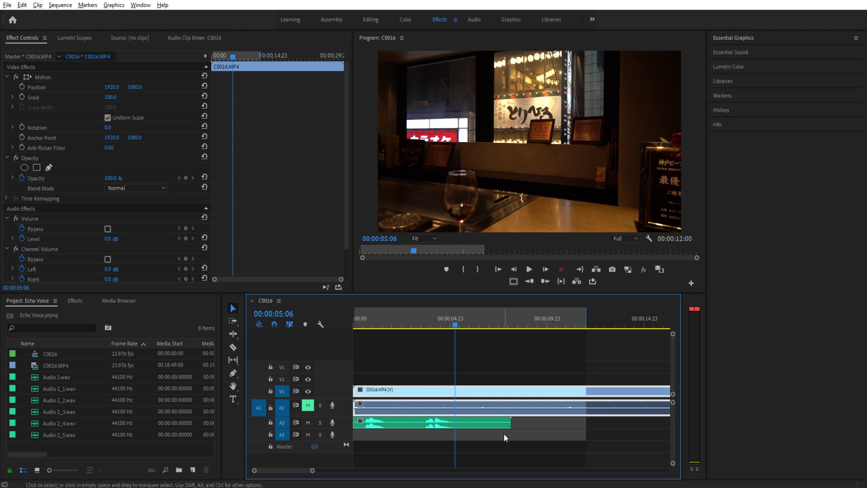
click(487, 420)
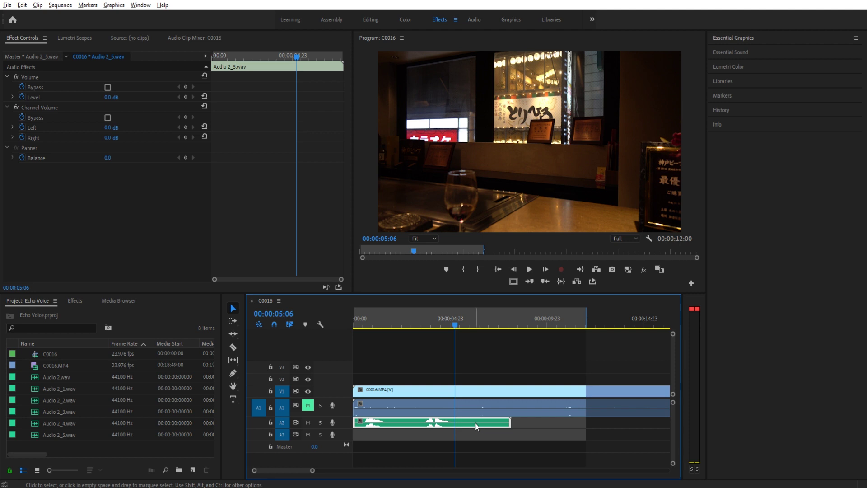
right_click(476, 425)
click(499, 269)
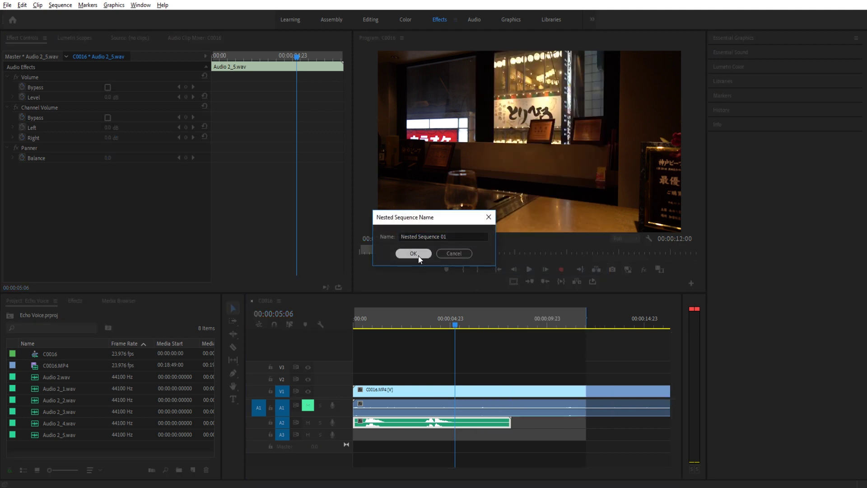
click(419, 256)
- Open Nested Sequence 01 and add another copy of Audio 2_5.wav on track A3, starting at 00:00:05:06
double_click(421, 423)
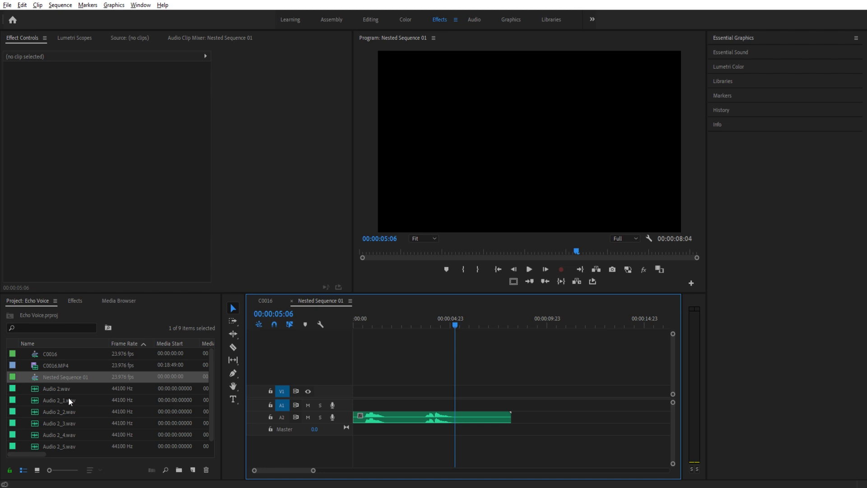
click(361, 416)
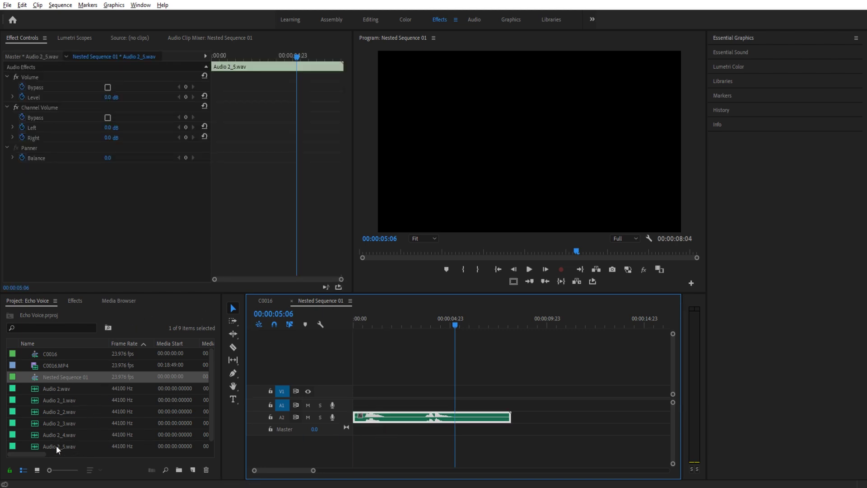
drag(59, 443, 456, 446)
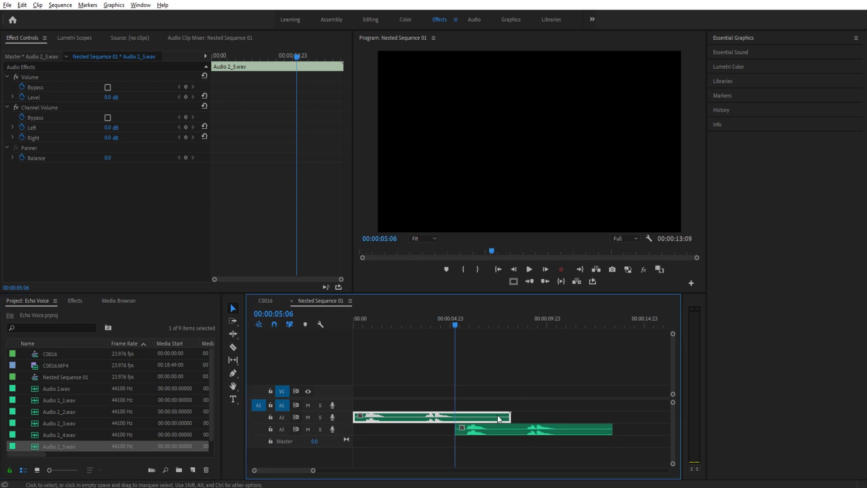
- Trim the original A2 clip's end to 00:00:05:06 and shift the A3 copy slightly earlier so it overlaps that end
click(505, 432)
drag(505, 432, 480, 433)
click(470, 430)
- Lower the audio gain of the A3 copy far enough to silence it as an empty tail
right_click(481, 431)
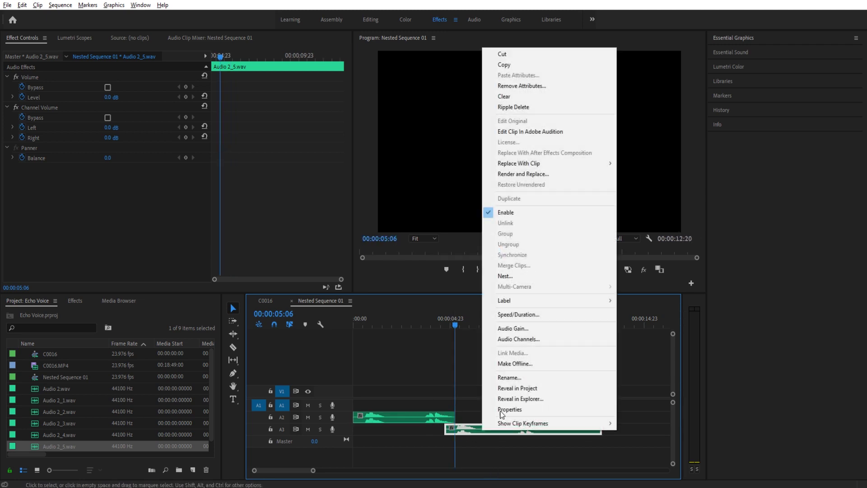
click(528, 332)
drag(457, 243, 110, 274)
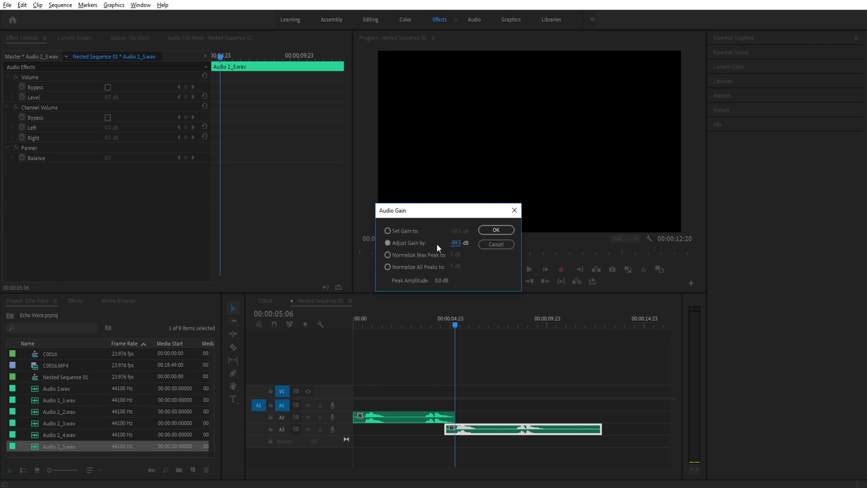
click(496, 230)
click(521, 399)
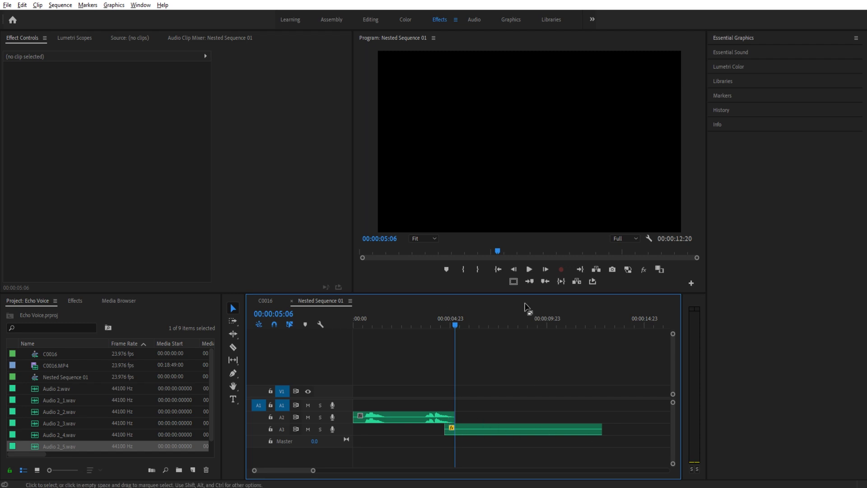
- Extend the nested clip in sequence C0016 to include the silent tail and apply the Delay audio effect to it
click(265, 300)
drag(510, 422, 602, 424)
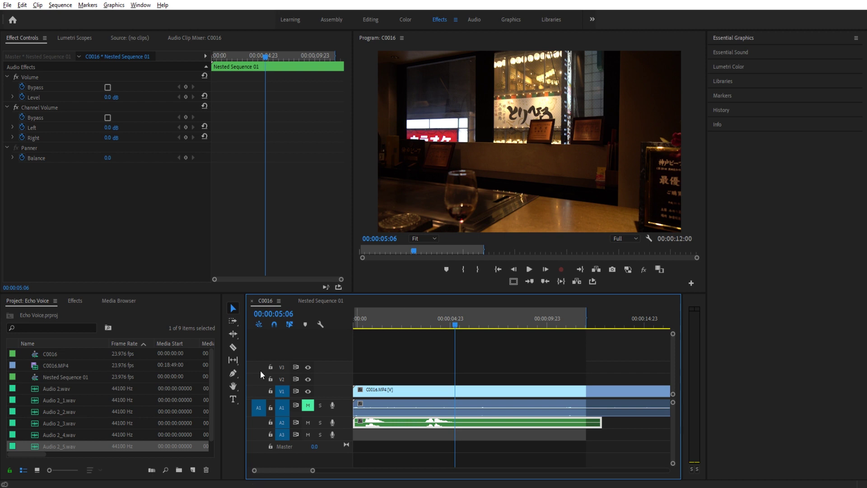
click(77, 300)
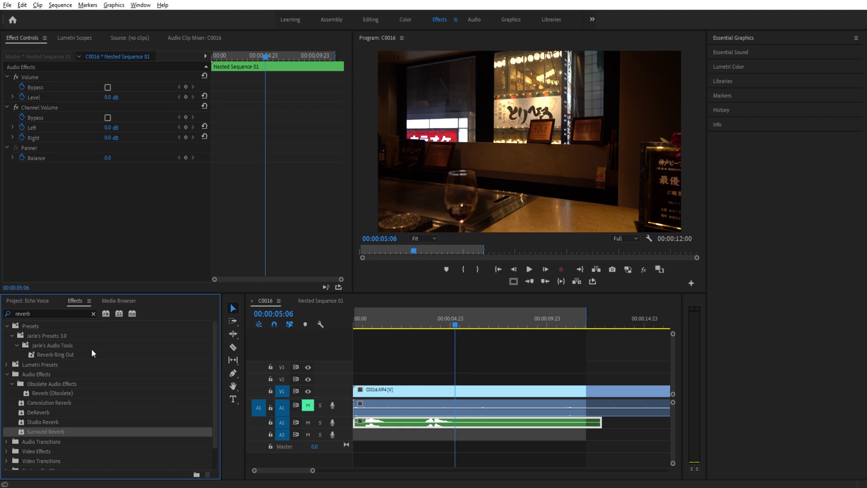
double_click(37, 312)
text(delay)
click(39, 345)
drag(39, 362, 408, 429)
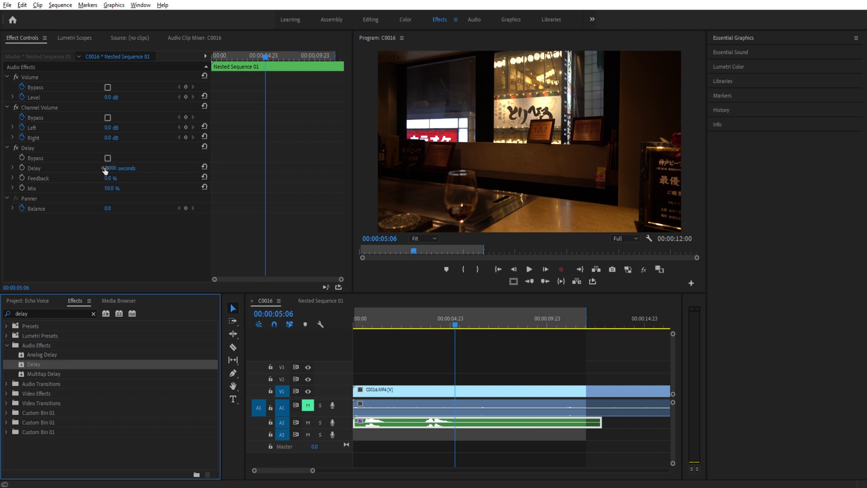
- Set the Delay effect's delay time to 0.490 seconds and play the result from about 00:00:00:13
click(54, 178)
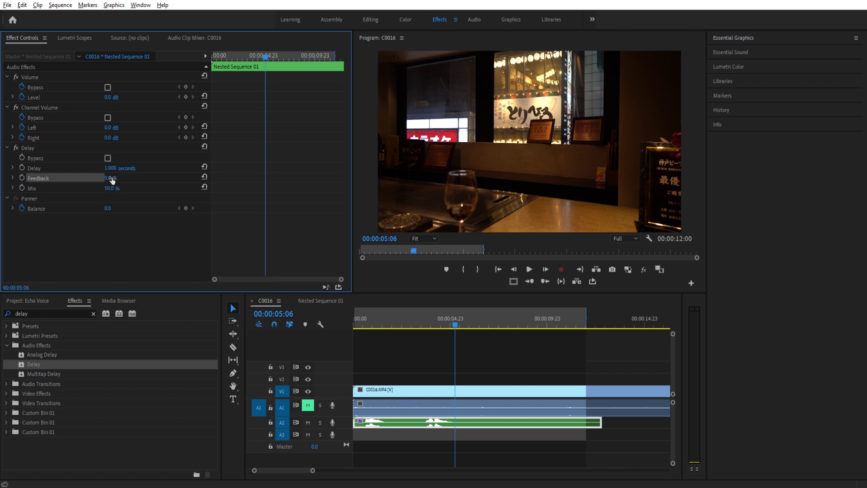
drag(111, 173, 97, 173)
drag(375, 321, 364, 324)
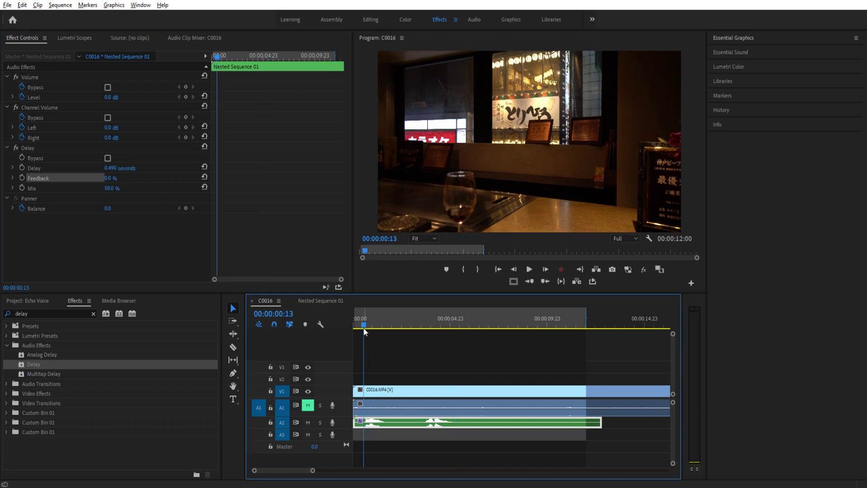
key(space)
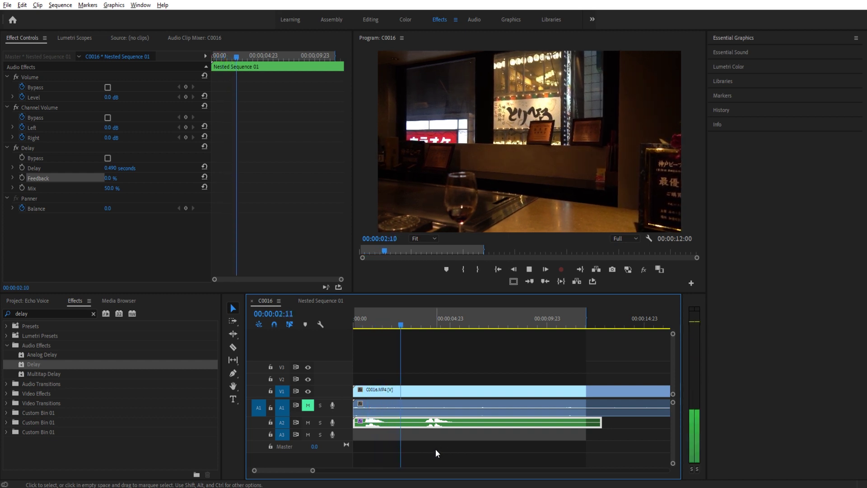
key(space)
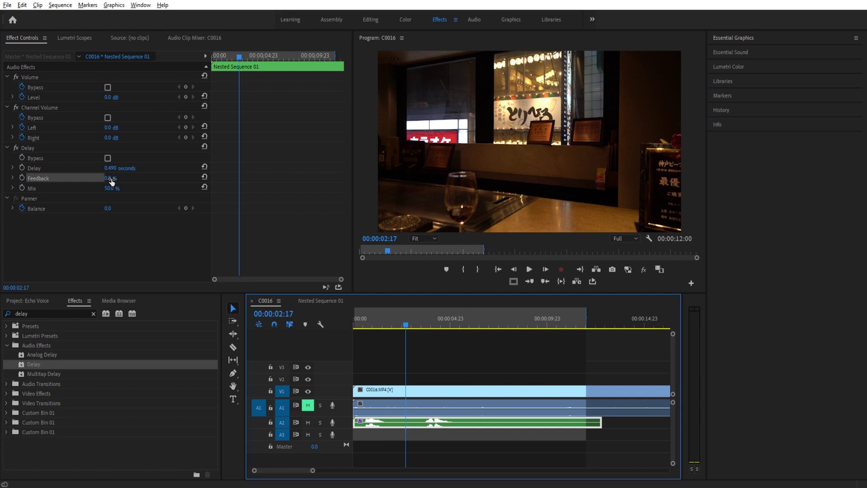
- Set the Delay effect's Feedback to 20% and play the voice from 00:00:00:15
drag(111, 181, 118, 181)
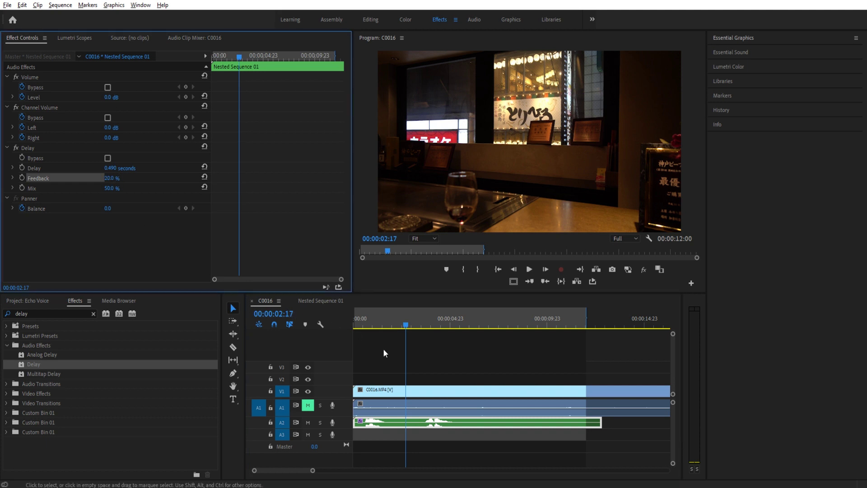
click(371, 322)
key(Left)
key(Left)
key(Left)
key(Left)
key(Left)
key(Left)
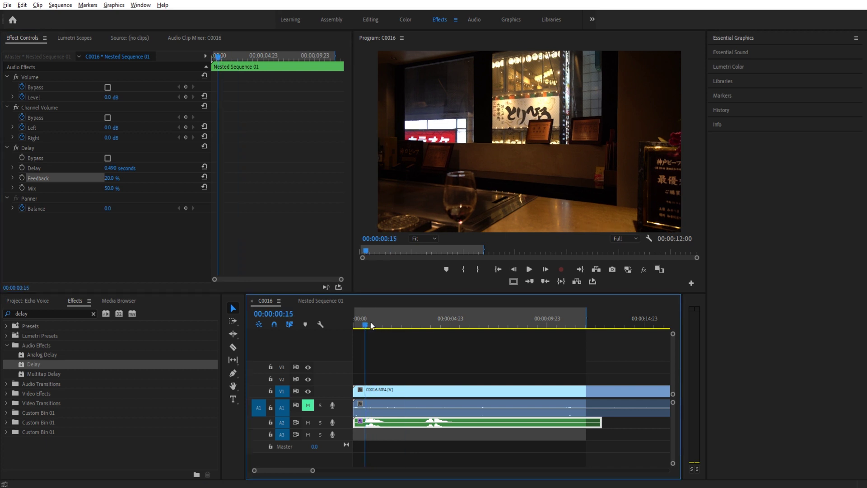
key(space)
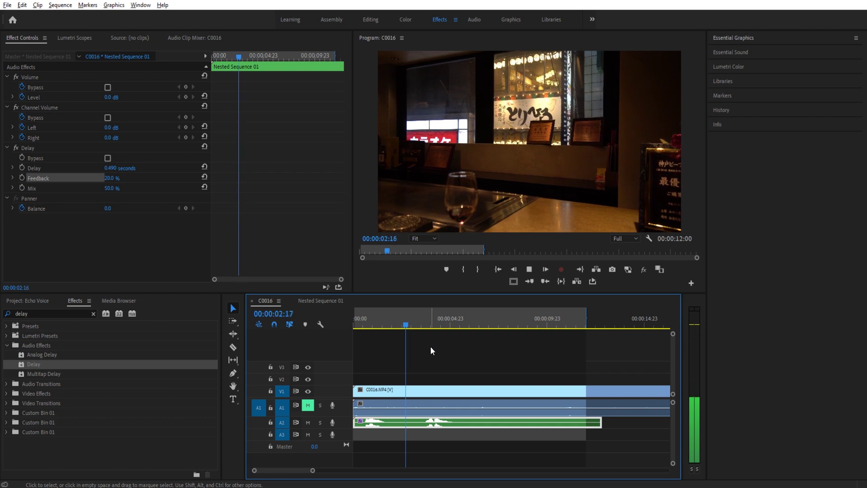
key(space)
- Try the Delay effect with 100% Feedback, playing the voice from 00:00:01:09
drag(371, 317, 380, 317)
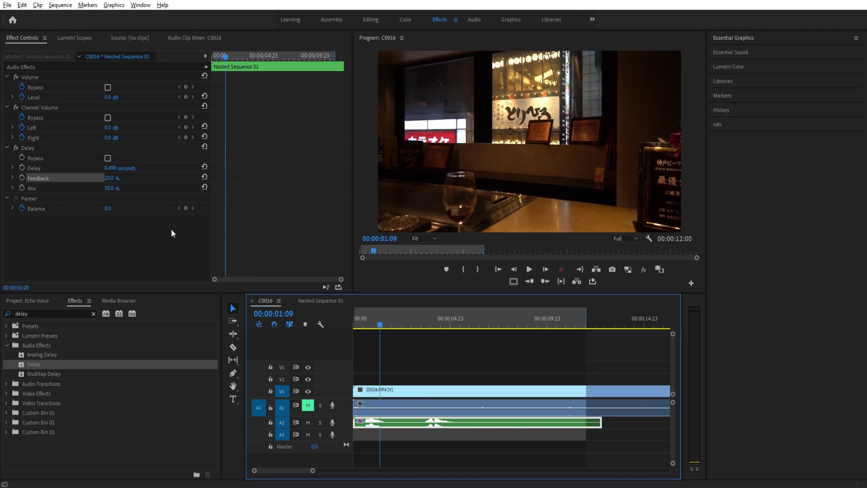
click(112, 178)
text(100)
key(Return)
click(382, 350)
key(space)
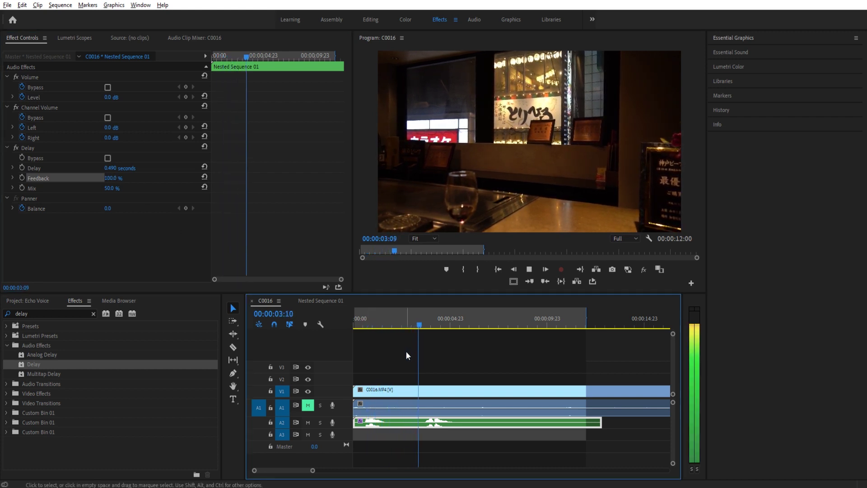
key(space)
- Set the Delay effect's Feedback to 20% and its Mix to 29%
click(112, 177)
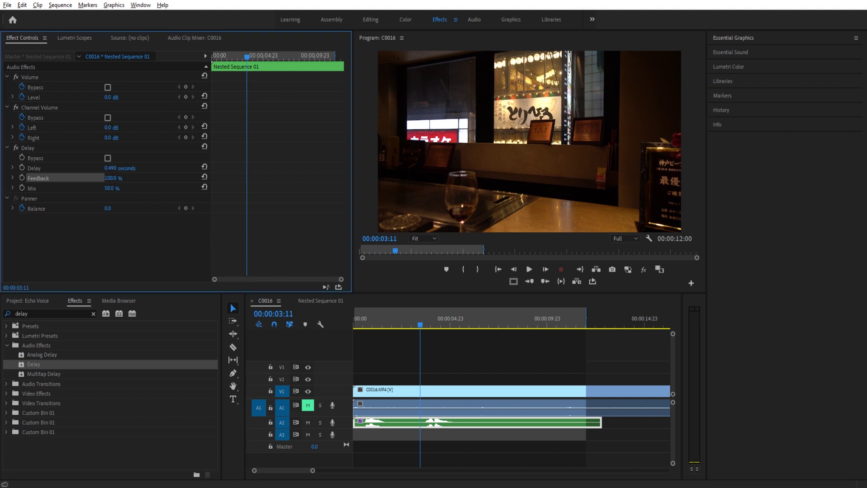
drag(112, 177, 93, 178)
click(116, 187)
click(146, 219)
drag(116, 188, 113, 188)
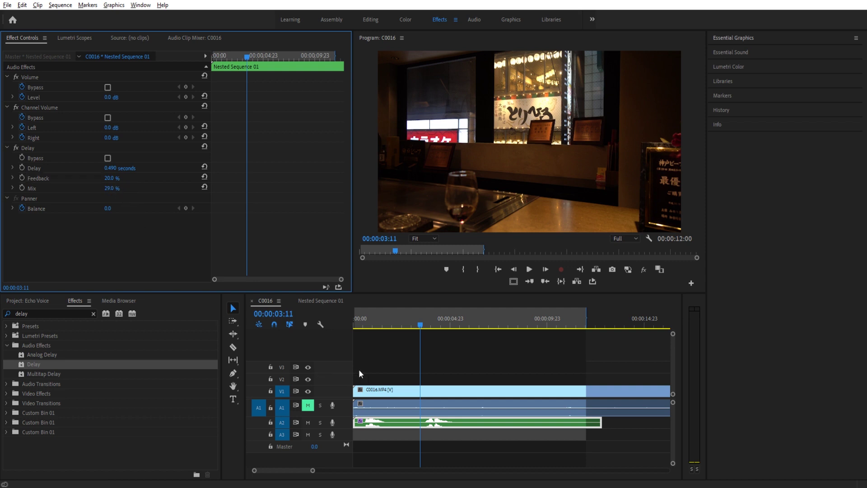
- Play the nested voice clip from near the start to hear the adjusted feedback and mix
drag(378, 321, 367, 320)
key(space)
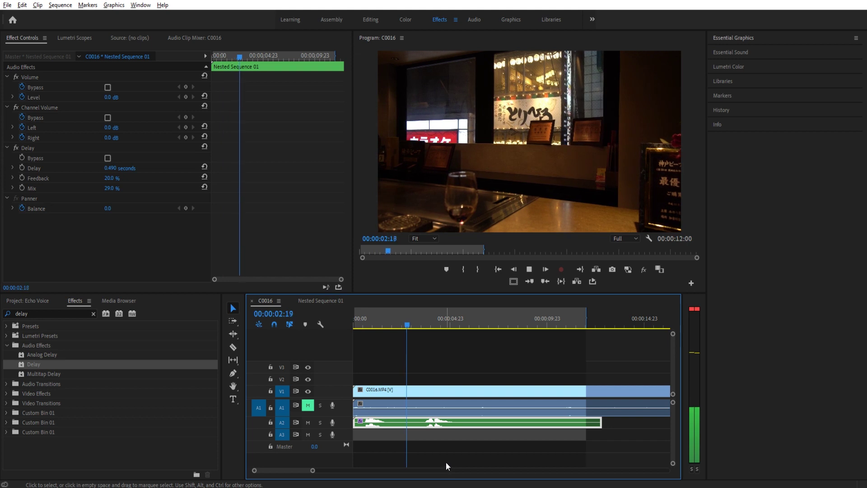
drag(375, 322, 379, 325)
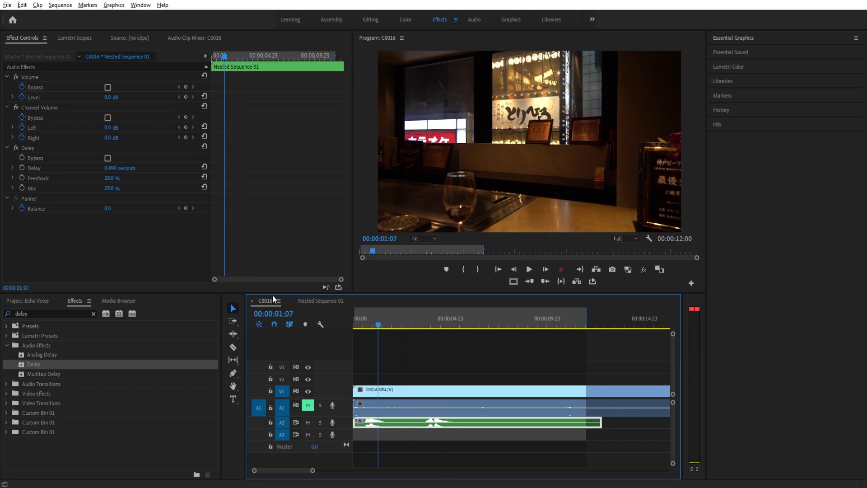
- Find the Surround Reverb effect, apply it to the nested voice clip on track A2, and play the result
drag(111, 192, 119, 181)
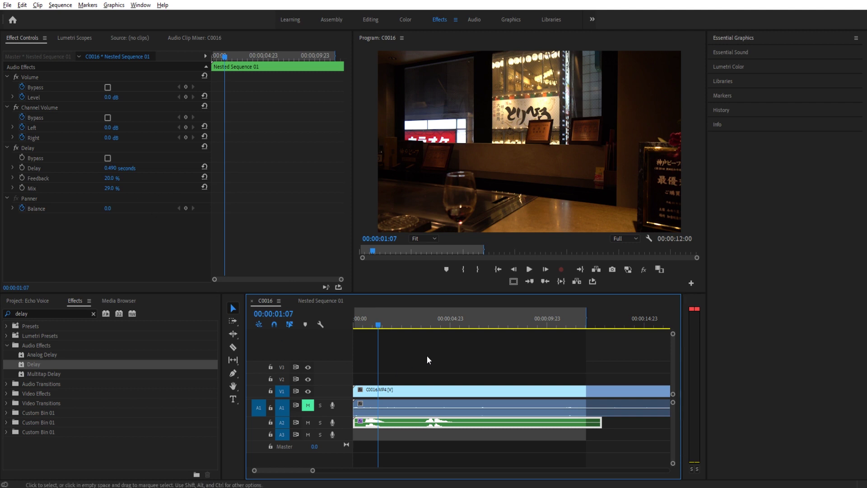
click(366, 320)
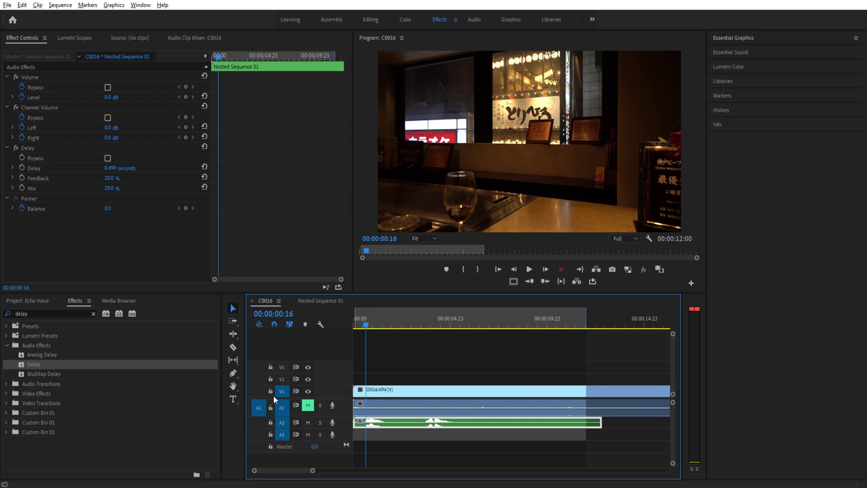
key(shift+7)
text(reverb)
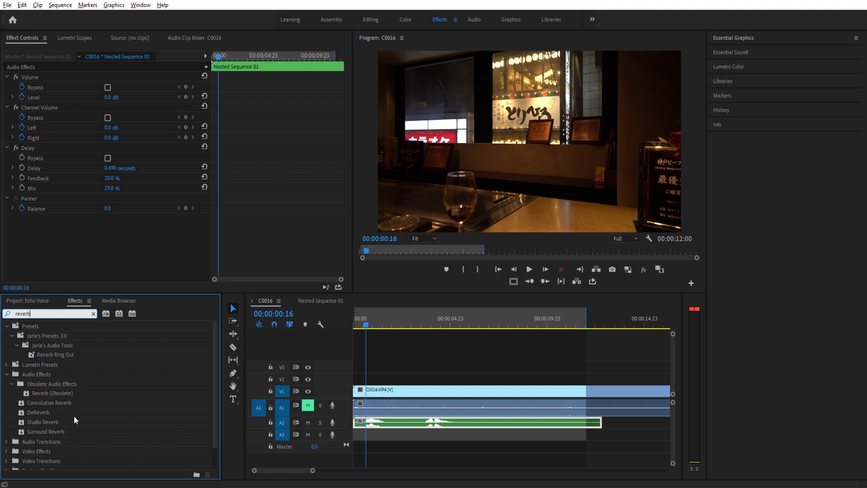
drag(48, 428, 389, 423)
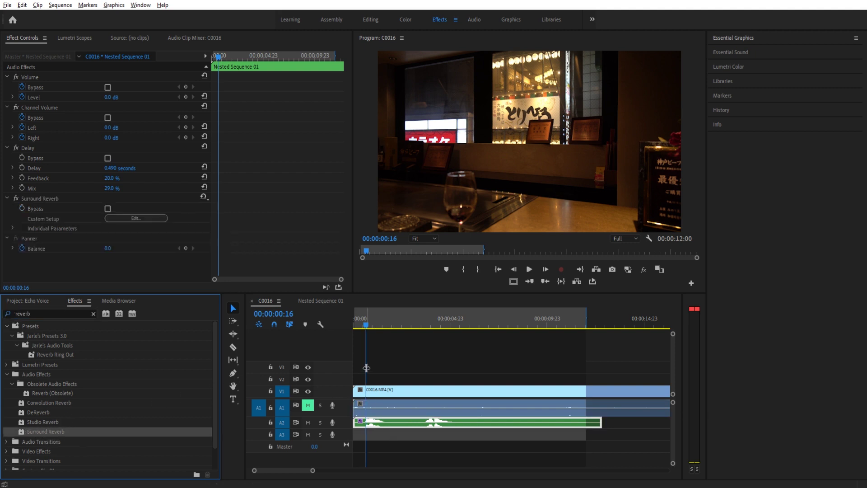
key(space)
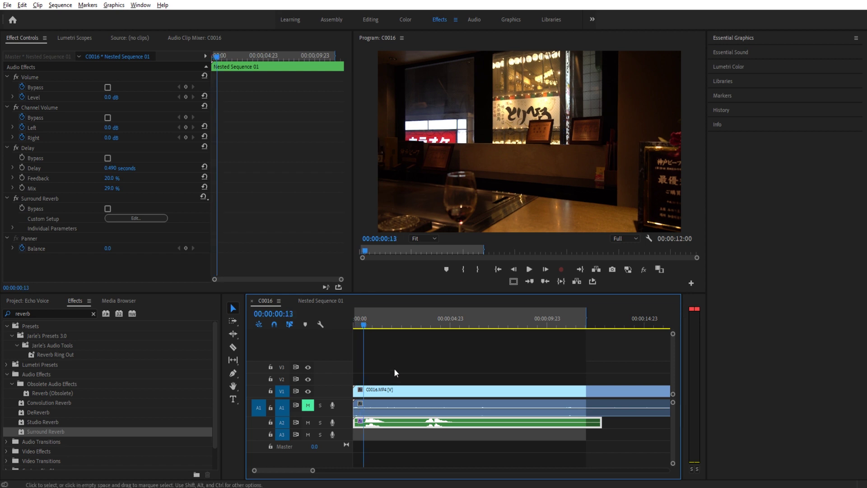
key(space)
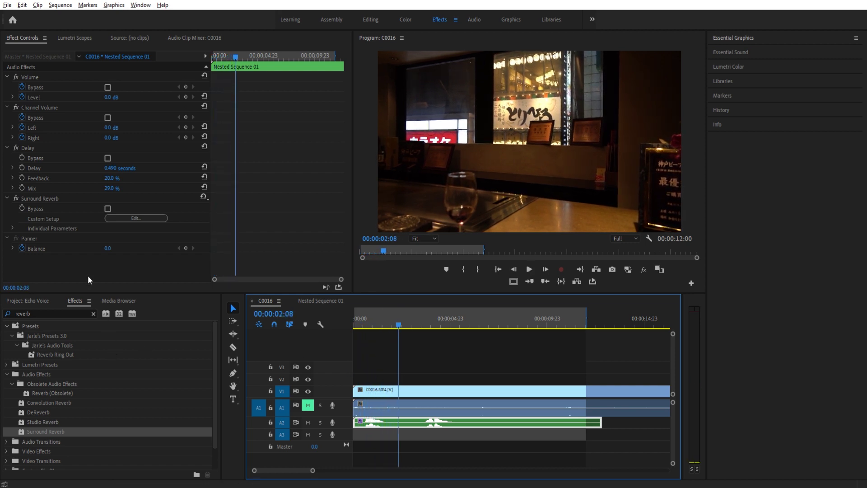
- Set the Surround Reverb's Impulse to Large Concert Hall and play the voice from 00:00:00:06
click(119, 218)
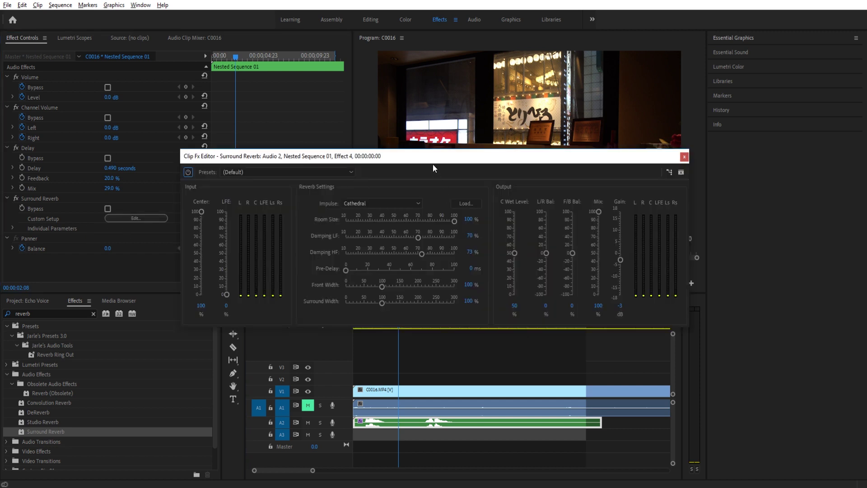
click(384, 208)
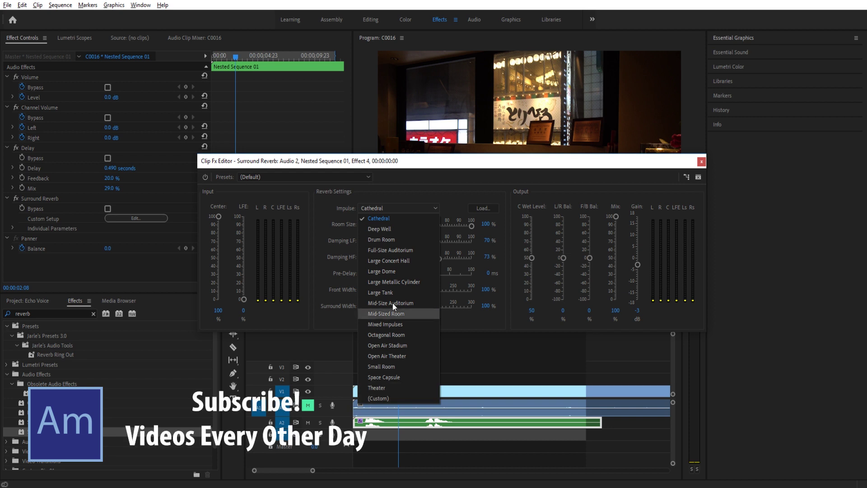
click(406, 262)
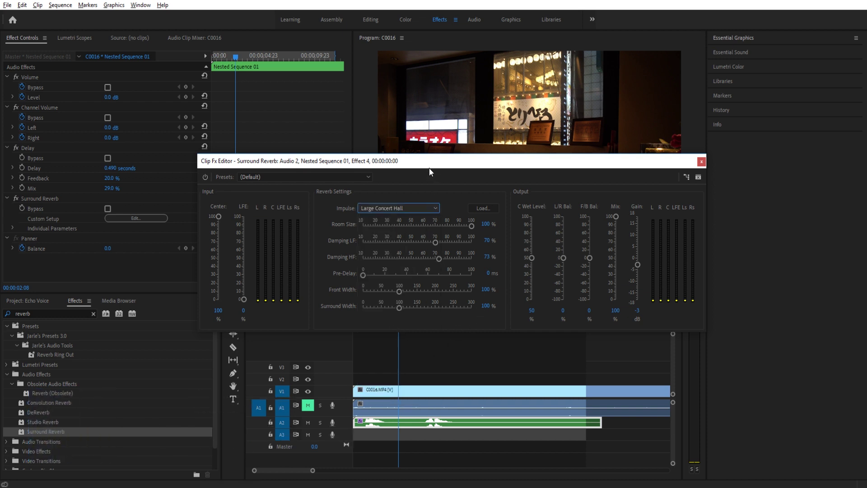
drag(429, 162, 432, 99)
drag(393, 321, 356, 321)
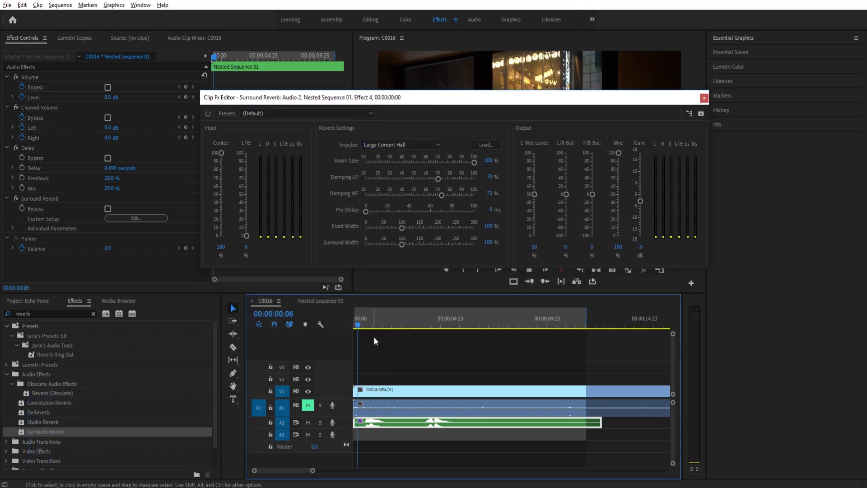
key(space)
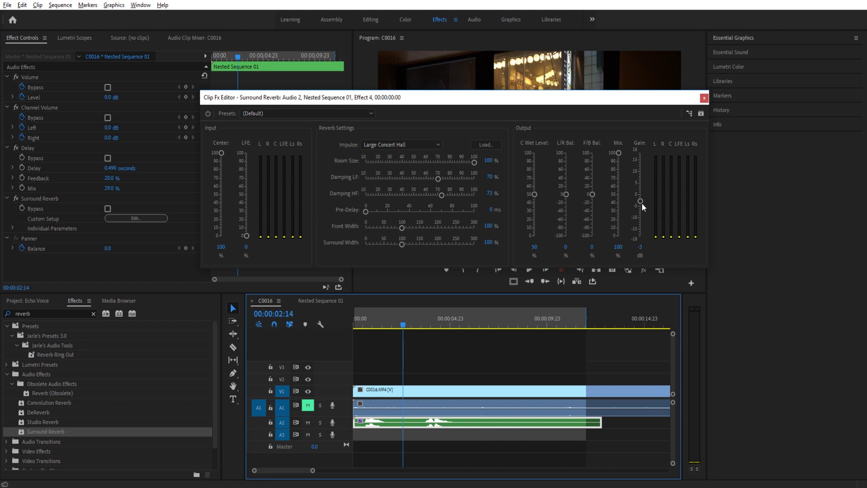
- Raise the Surround Reverb's output Gain to 13.5 dB and play the voice from near the start
drag(641, 202, 643, 161)
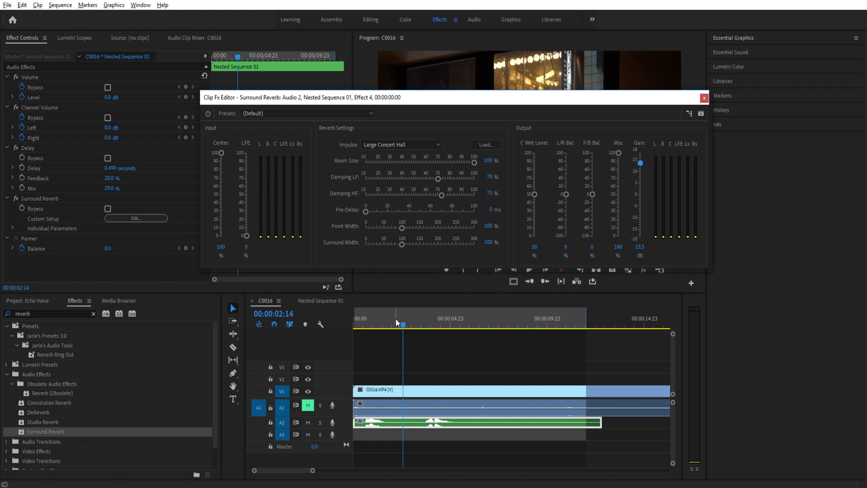
click(363, 323)
key(space)
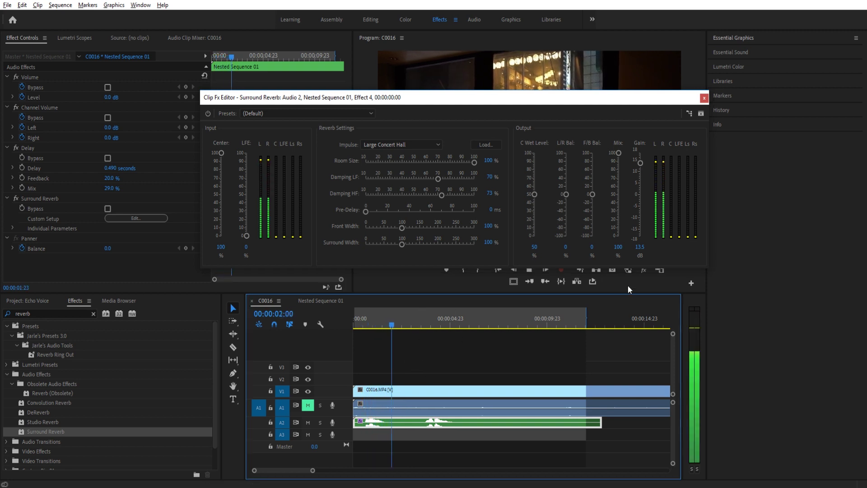
key(space)
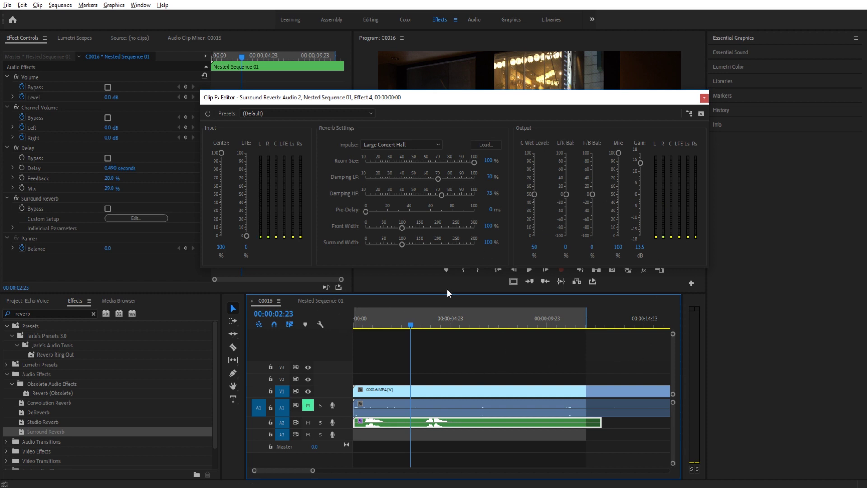
- Play the voice from 00:00:00:06 and again from just before its second phrase to judge the reverb
drag(371, 329, 360, 329)
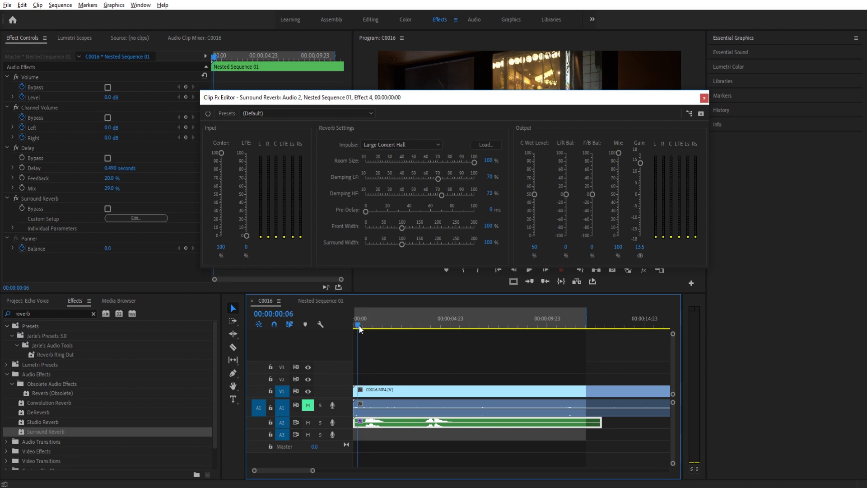
key(space)
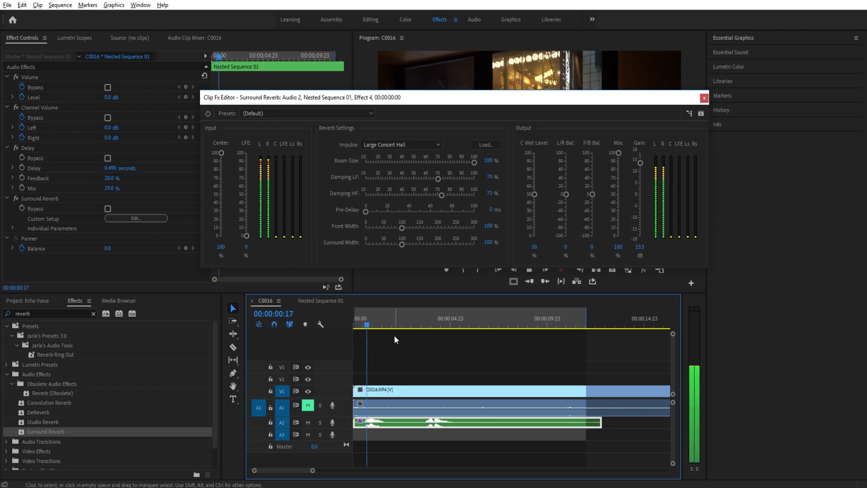
click(427, 325)
click(424, 326)
key(space)
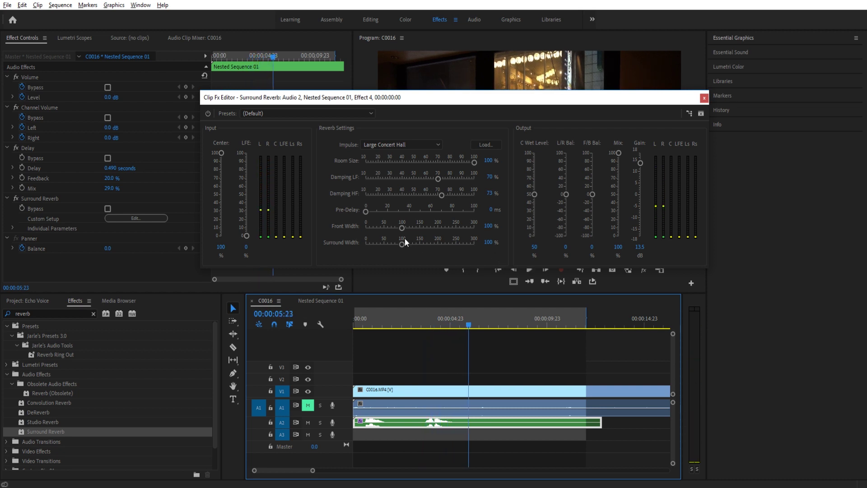
- Set the Surround Reverb's Front Width to 184% and play the voice from 00:00:03:15 and from 00:00:00:12
drag(402, 227, 434, 219)
click(424, 325)
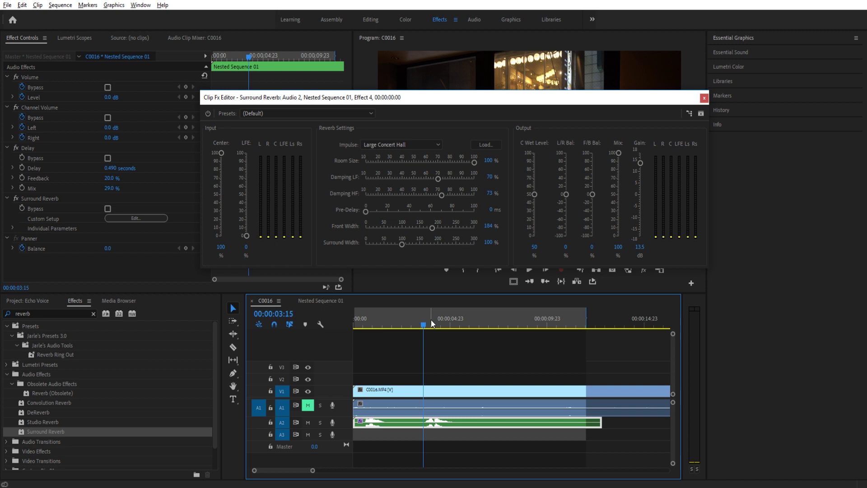
key(space)
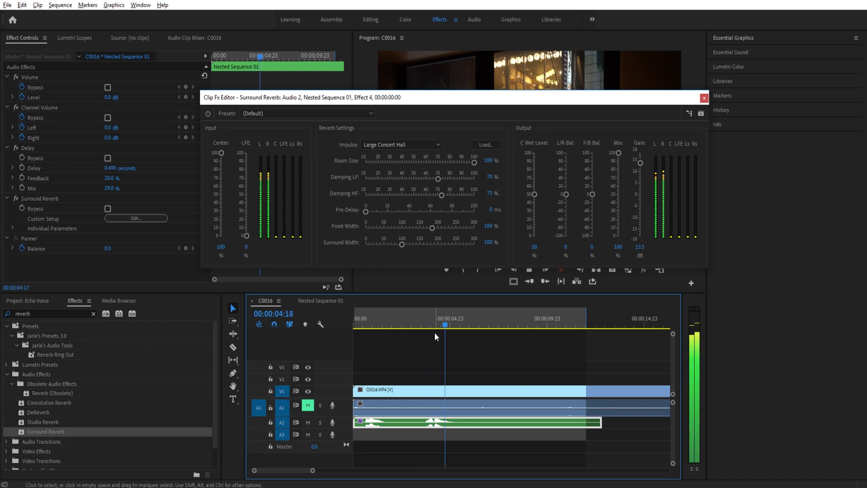
click(363, 324)
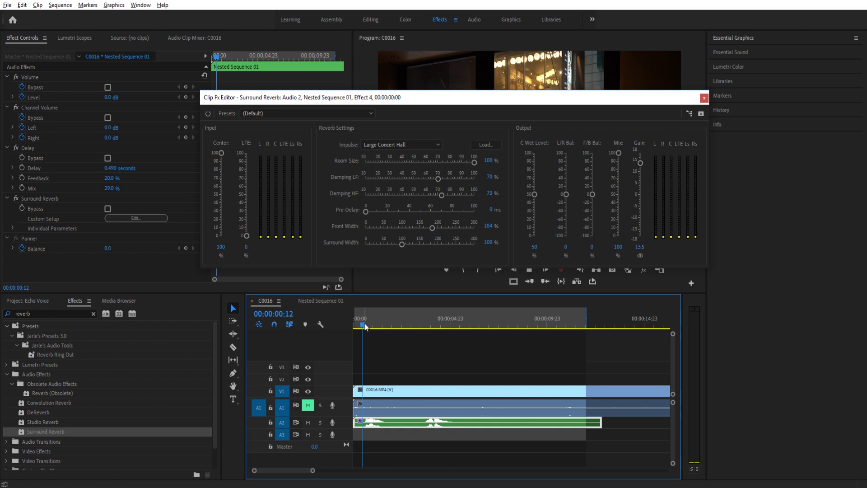
key(space)
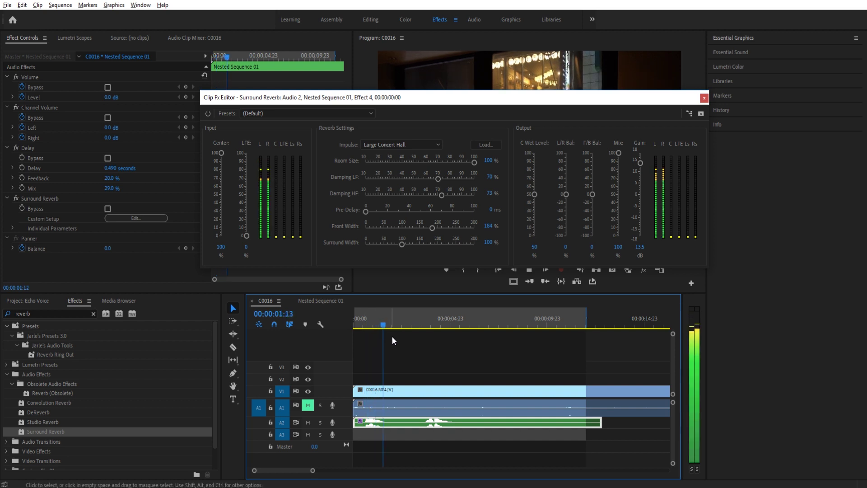
key(space)
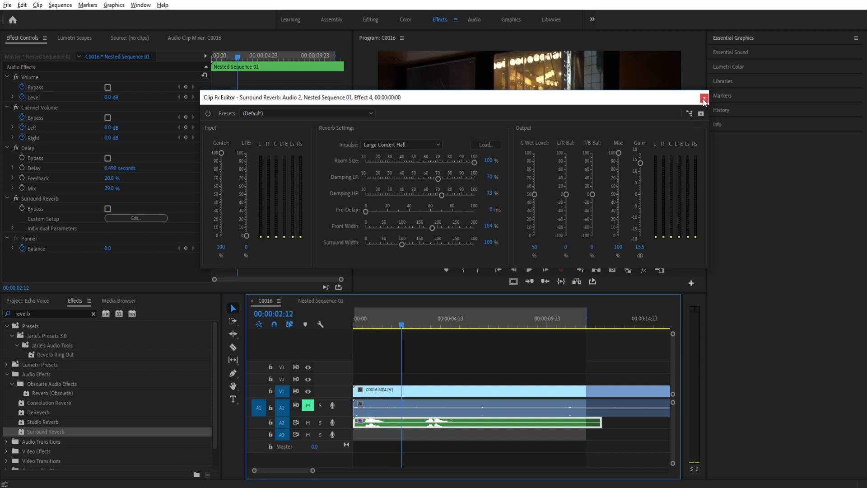
drag(553, 100, 555, 60)
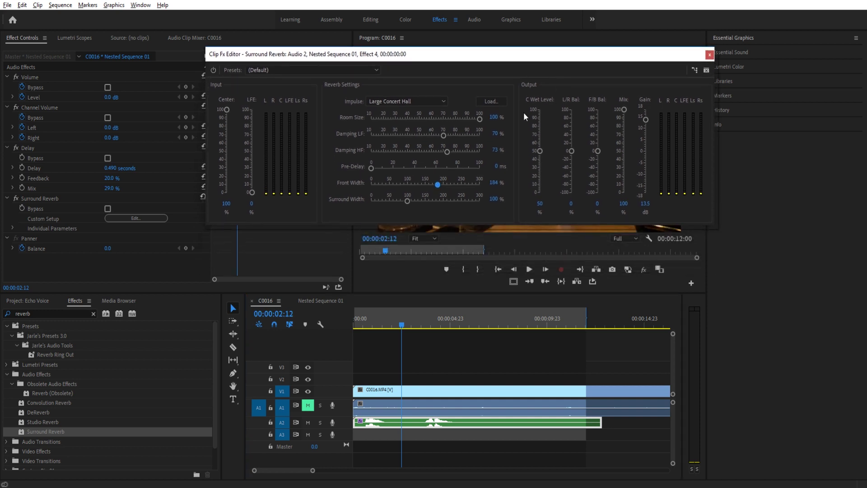